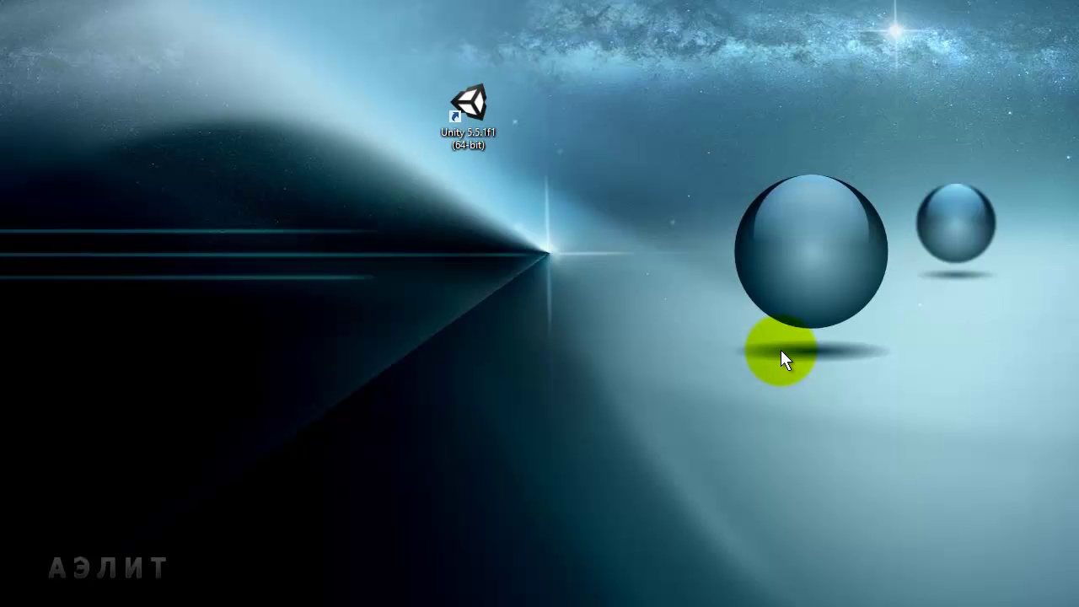
Launch the Unity 5.5.1f1 launcher from its desktop shortcut.
double_click(469, 108)
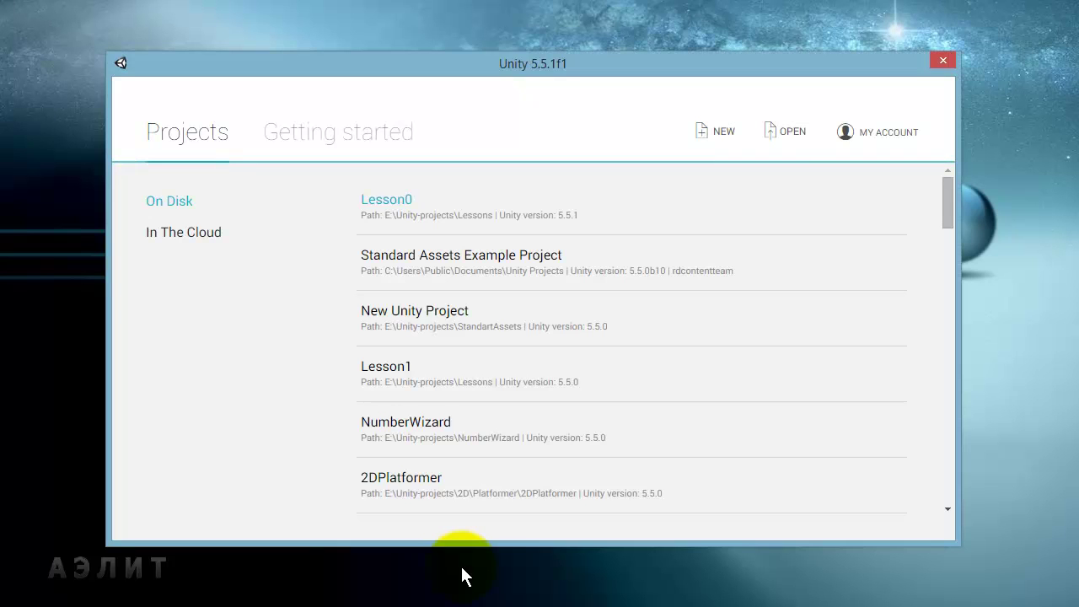
Create a new 3D project named Lesson1-FirstScript.
click(723, 135)
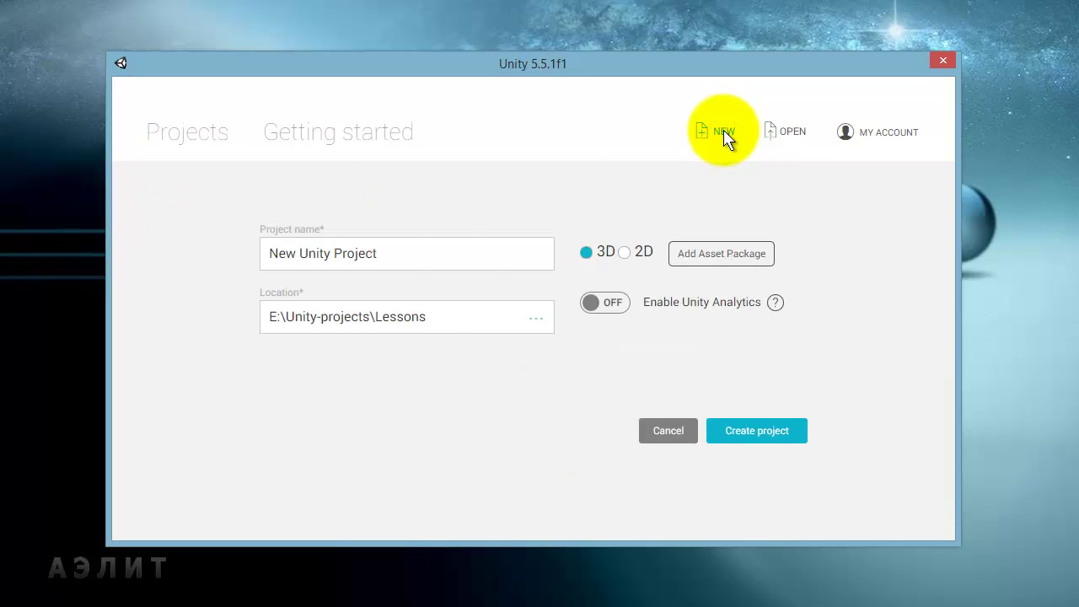
click(432, 261)
drag(405, 262, 262, 241)
text(Lesson1-FirstScript)
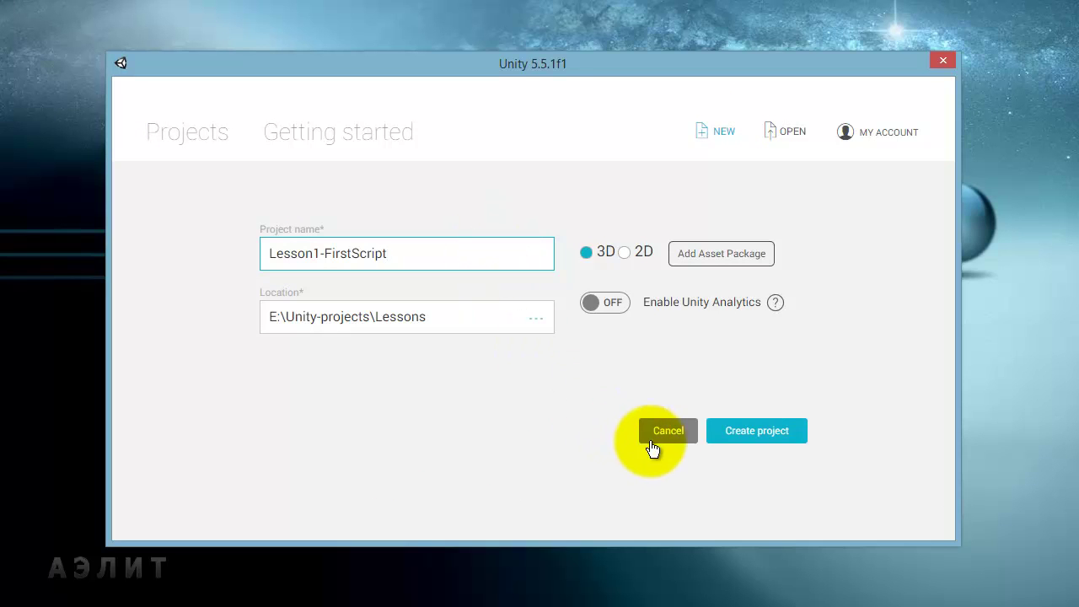
click(746, 432)
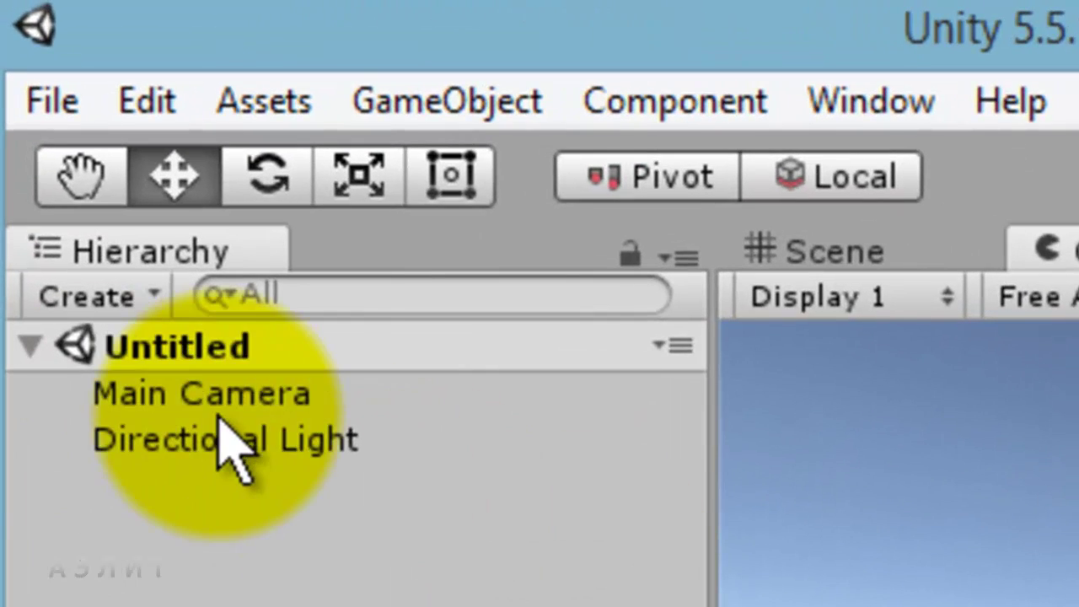
Add a new C# script component named FirstScript to the Main Camera.
click(222, 397)
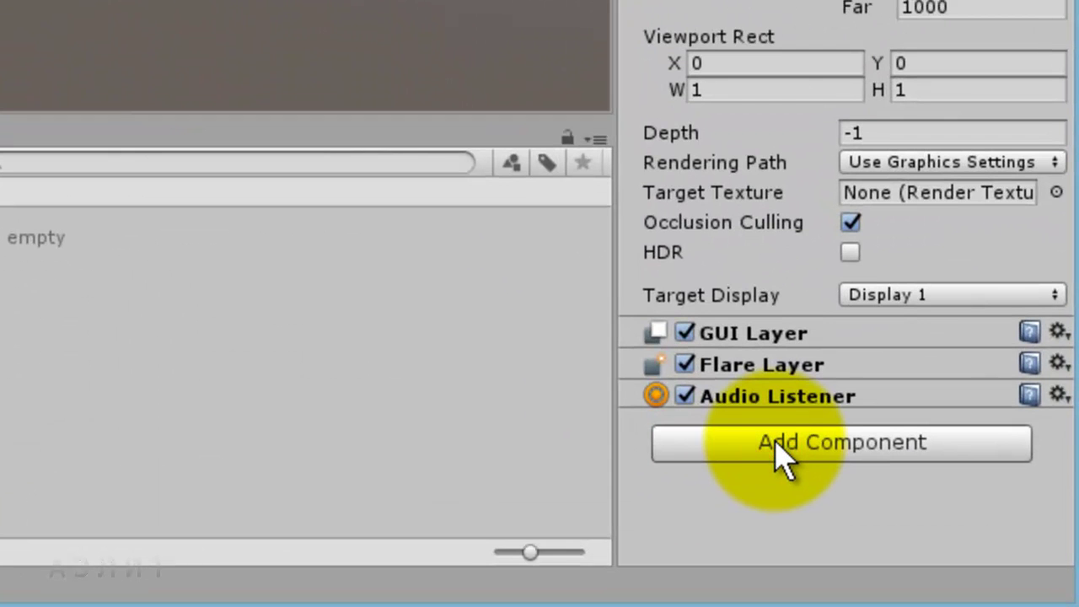
click(776, 447)
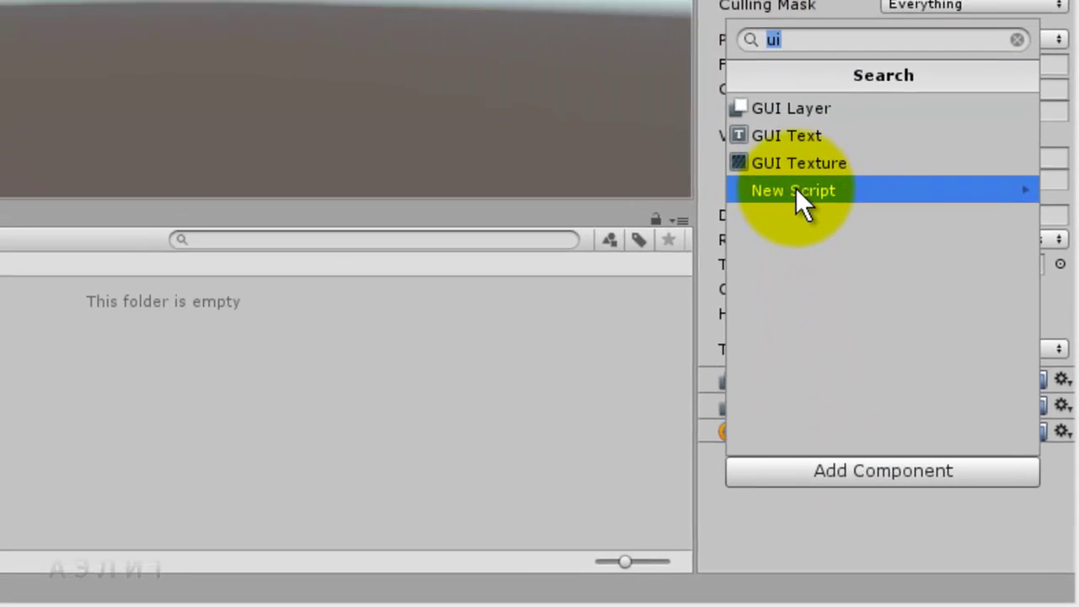
click(796, 190)
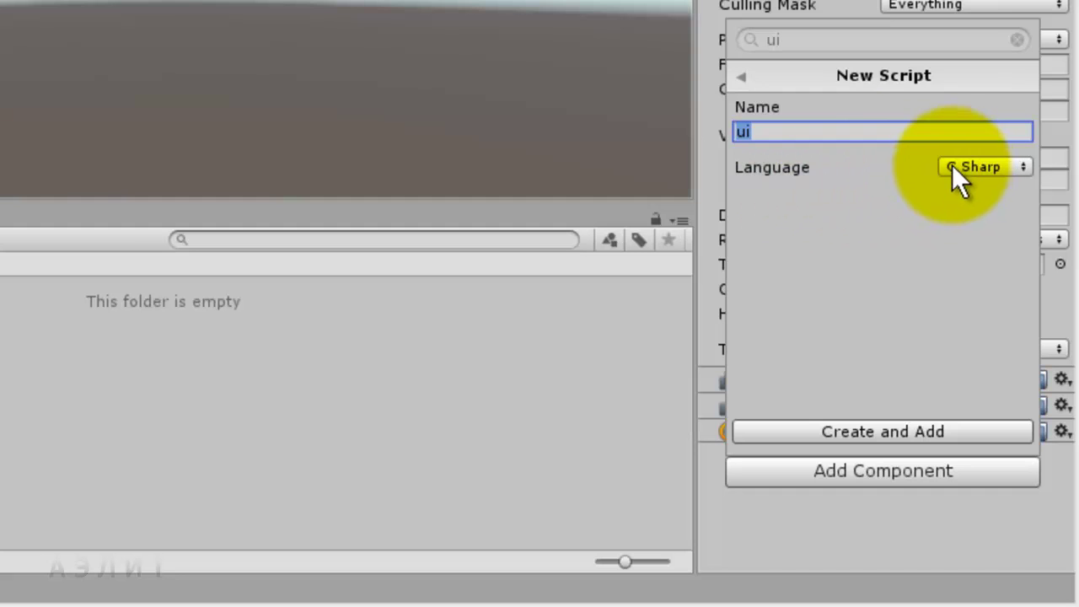
click(786, 133)
drag(772, 135, 722, 127)
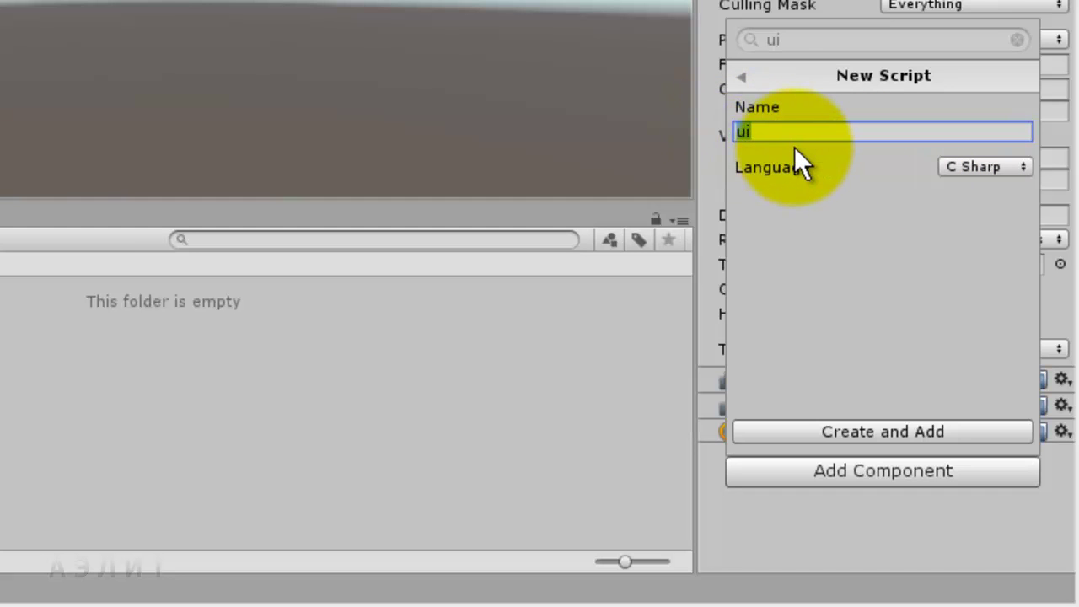
text(Fi)
text(rstScript)
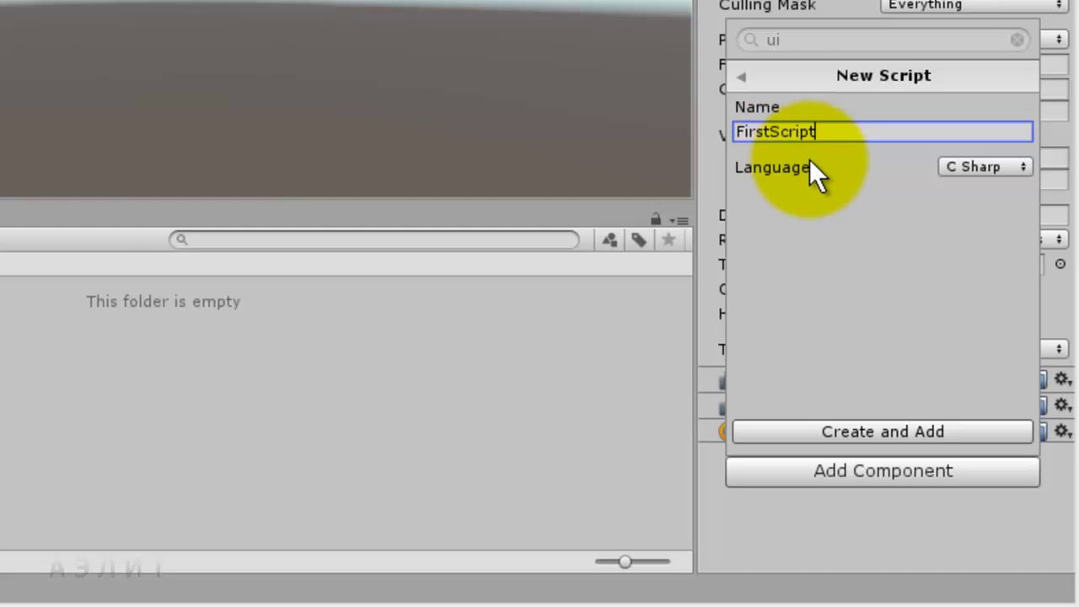
click(845, 428)
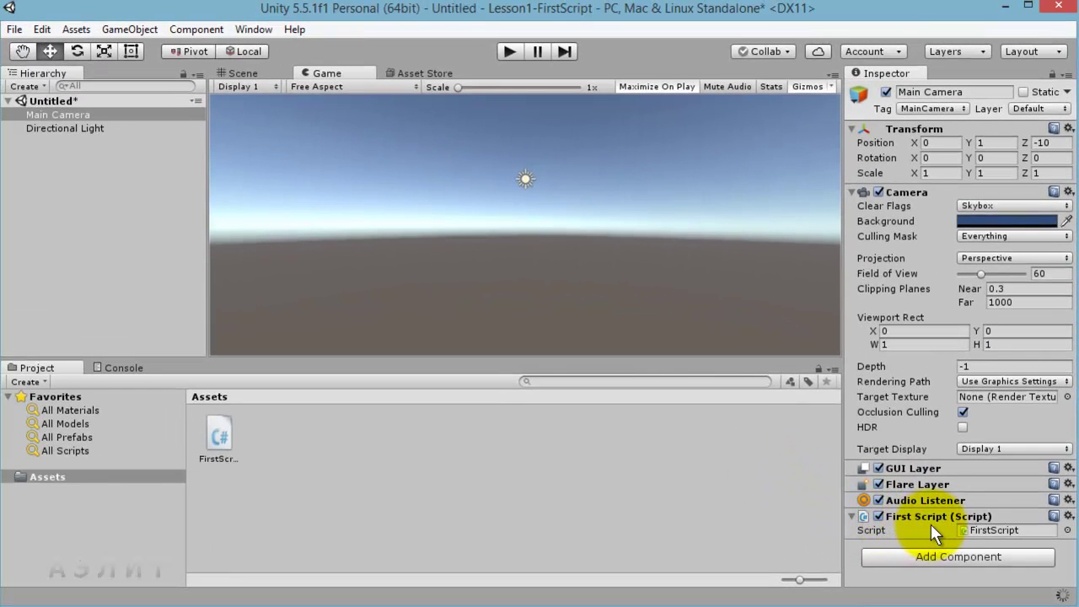
Open the FirstScript asset in MonoDevelop for editing.
click(214, 440)
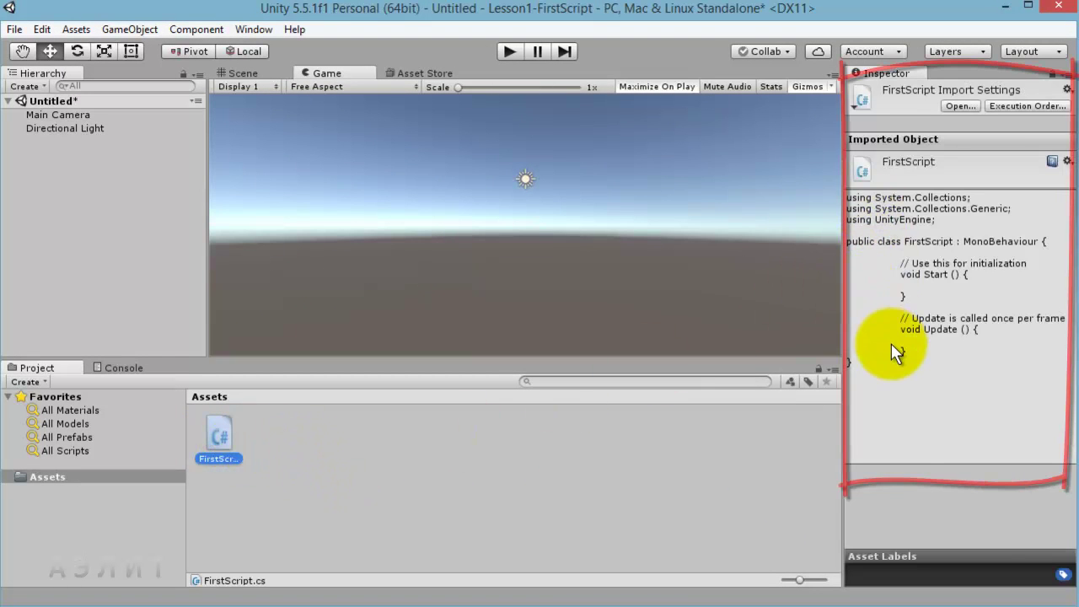
double_click(217, 431)
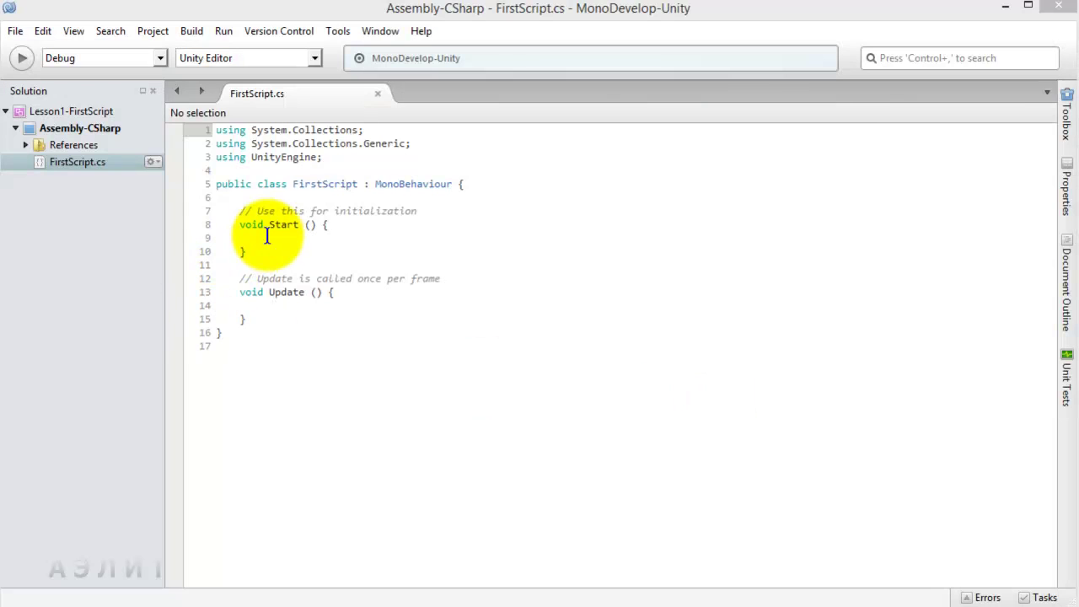
Add print ("Hello, World!"); to the Start method and save FirstScript.cs.
click(268, 239)
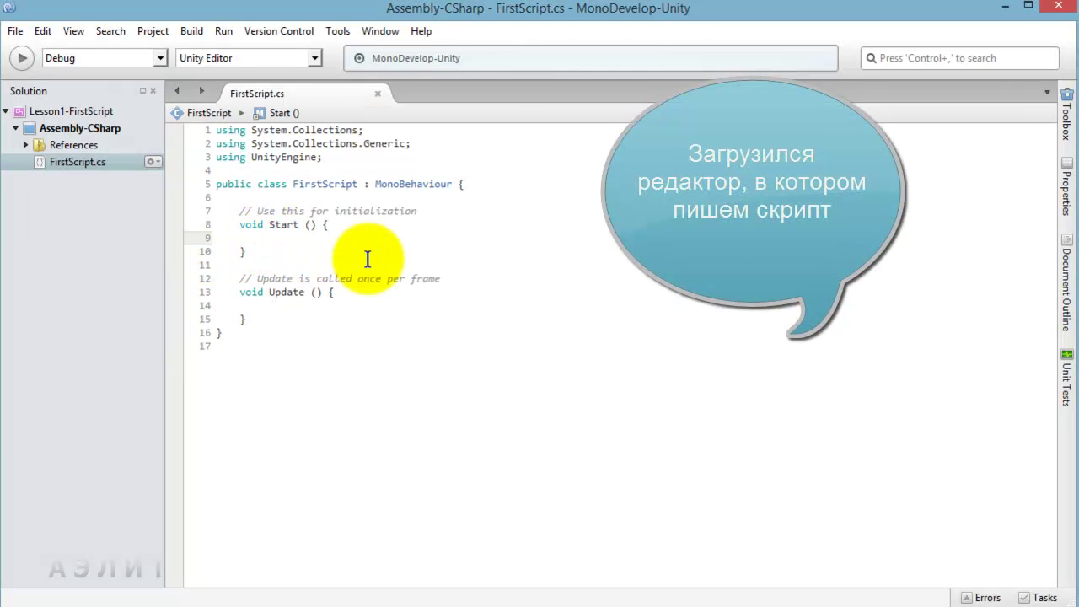
text(pr)
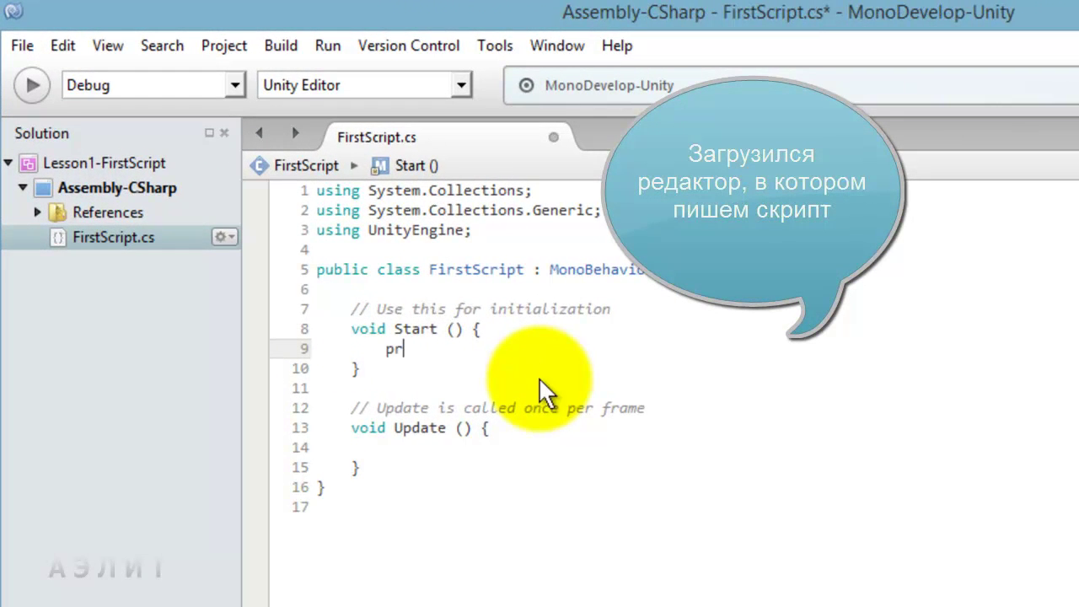
text(int)
text( ()
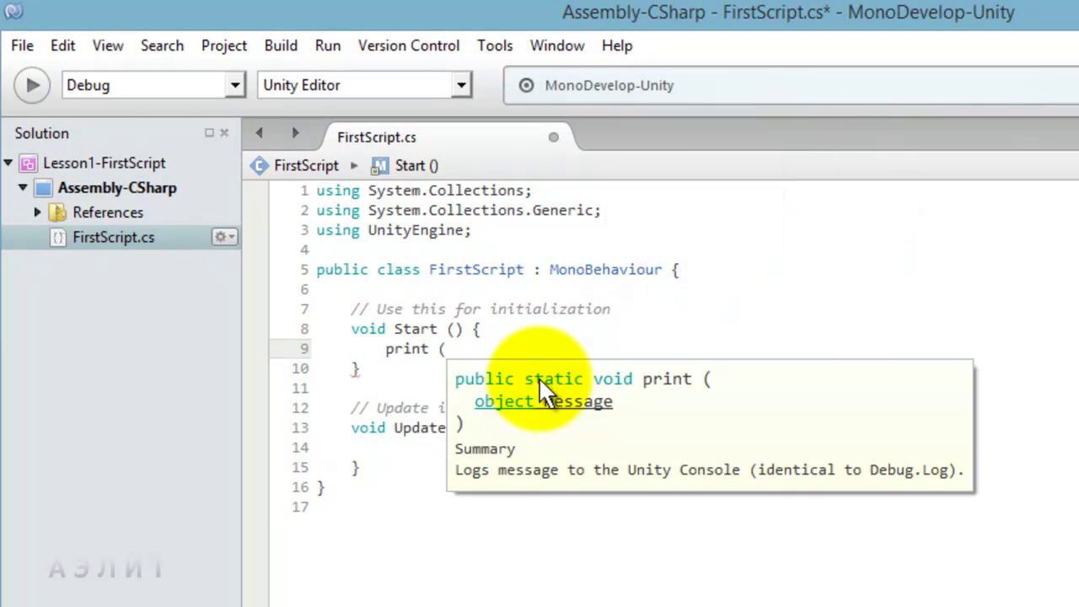
text(")
text(Hello, World!)
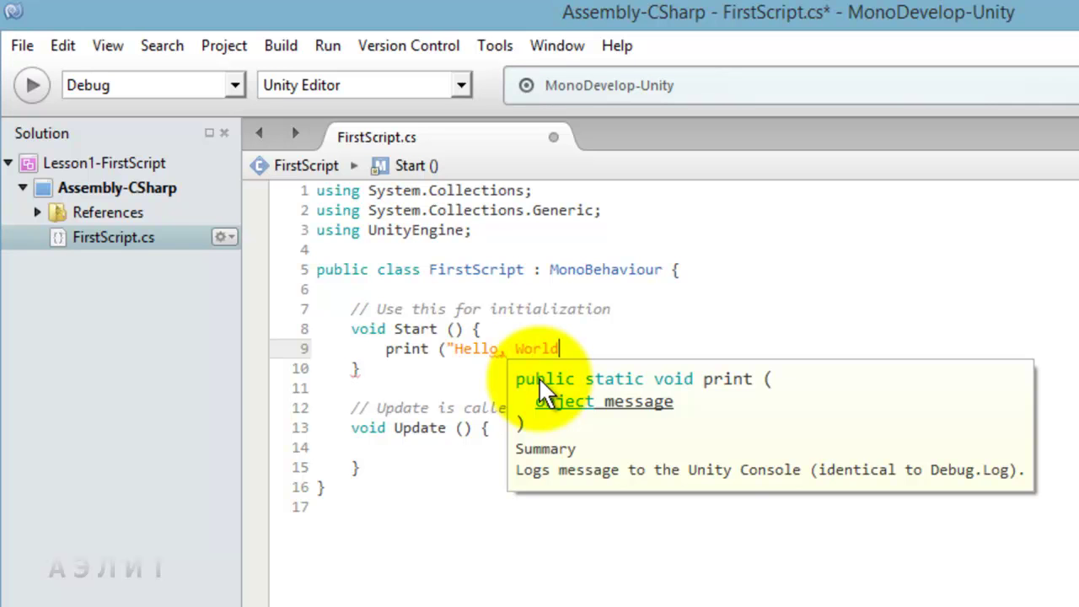
text(");)
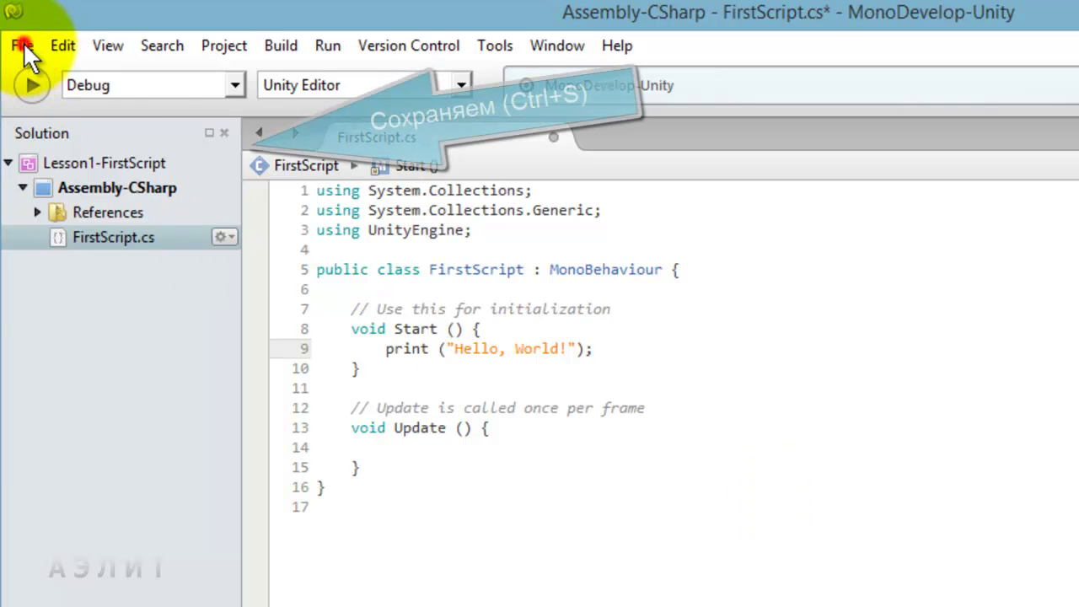
click(23, 46)
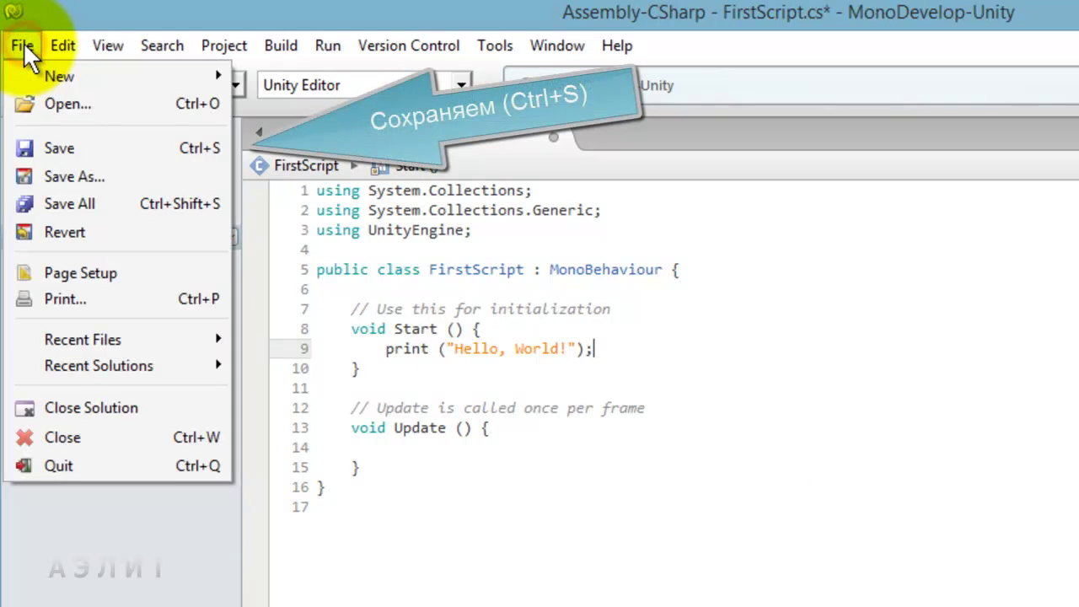
click(145, 160)
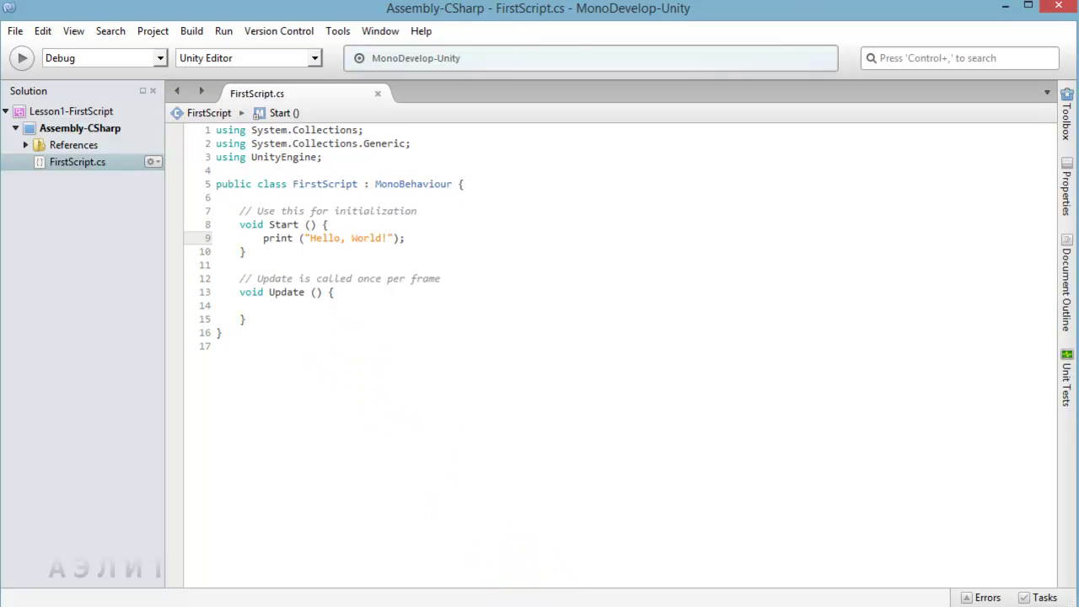
Return to Unity, glance at the Scene and Game views, and show the empty Console.
key(alt+Tab)
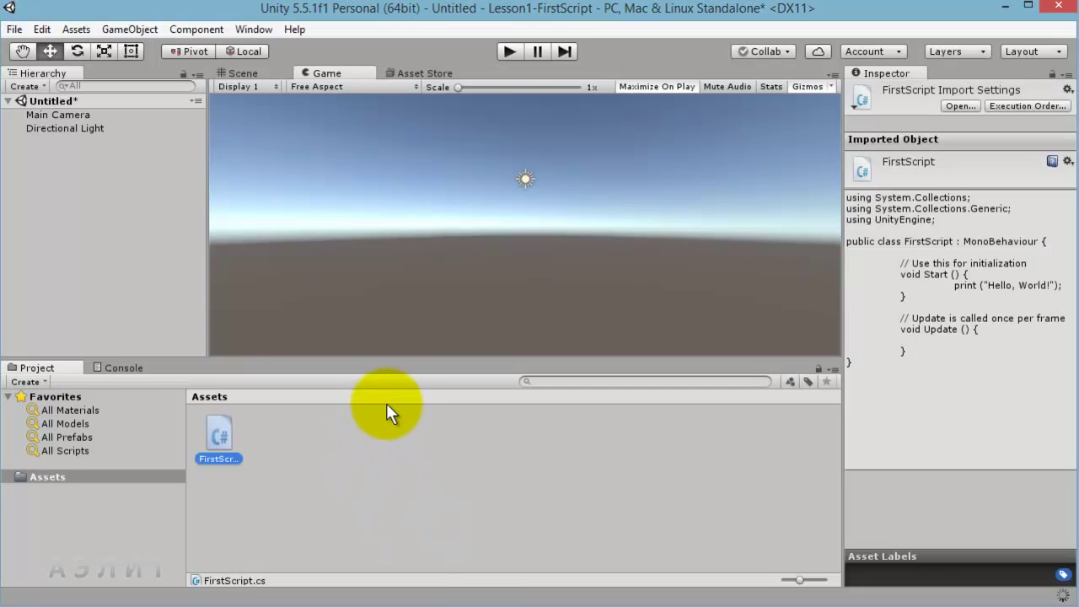
click(638, 84)
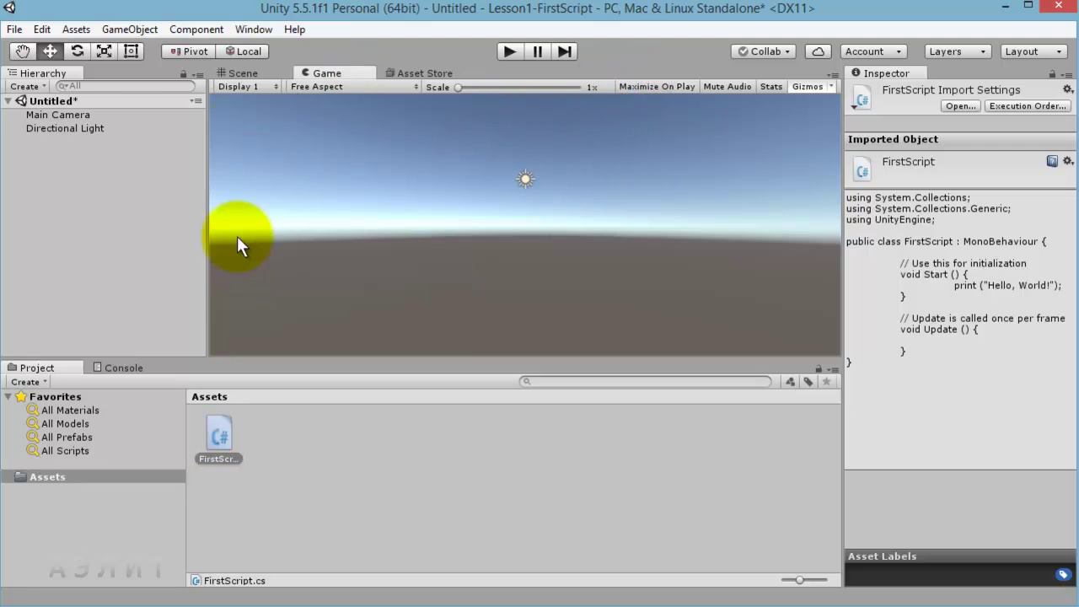
click(236, 74)
click(318, 72)
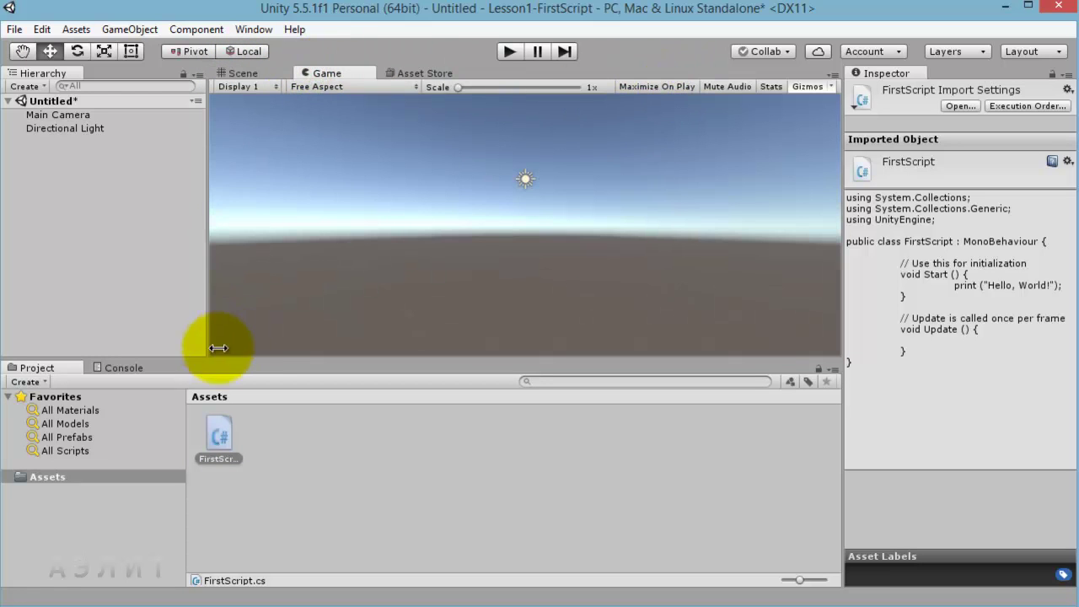
click(124, 366)
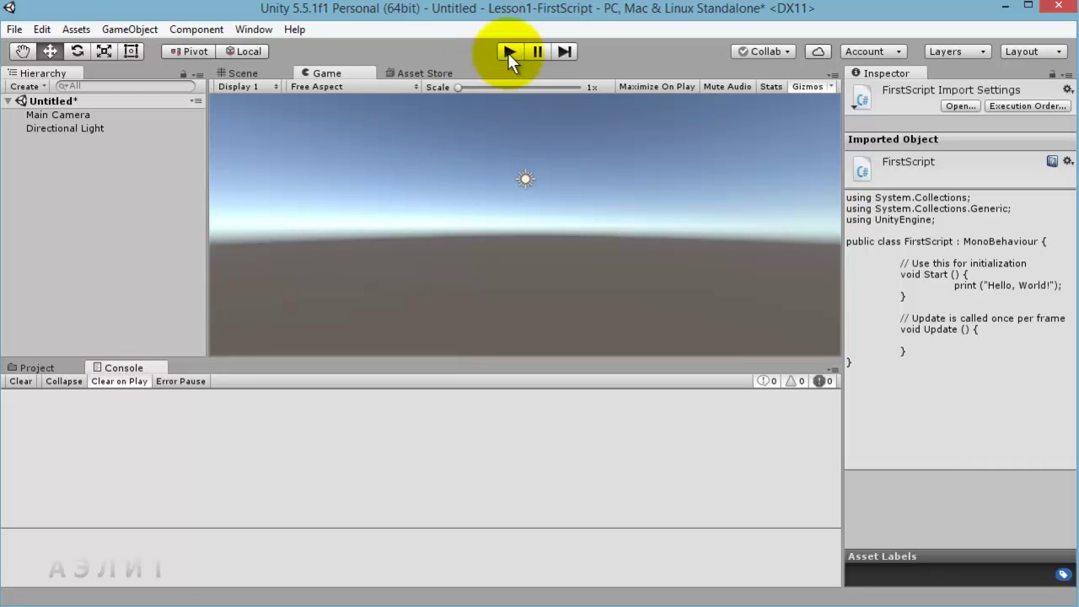
click(127, 381)
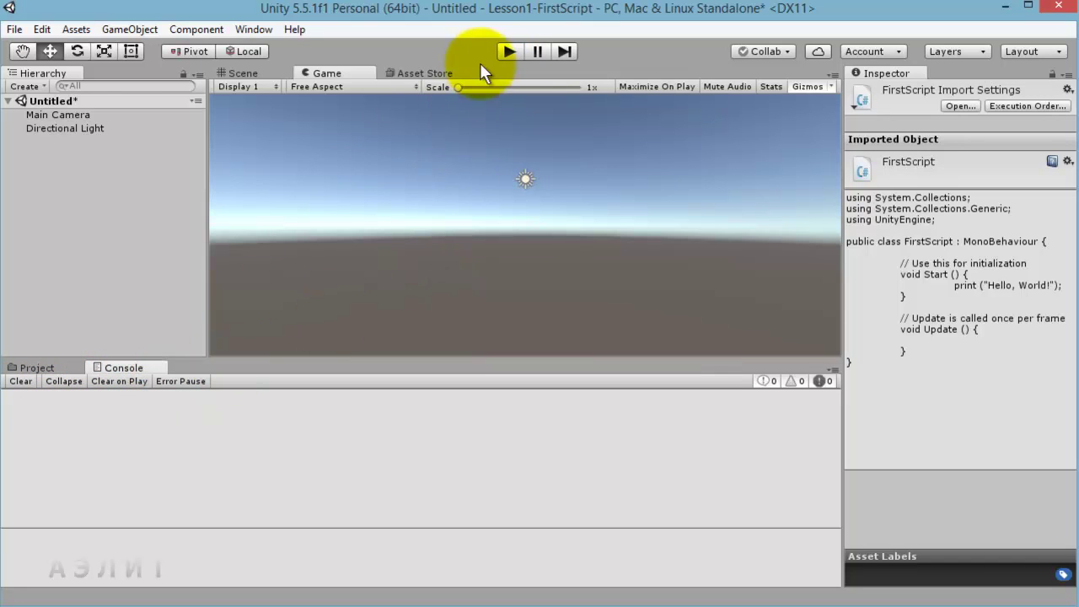
Run and stop the game twice, logging two Hello, World! messages in the Console.
click(509, 52)
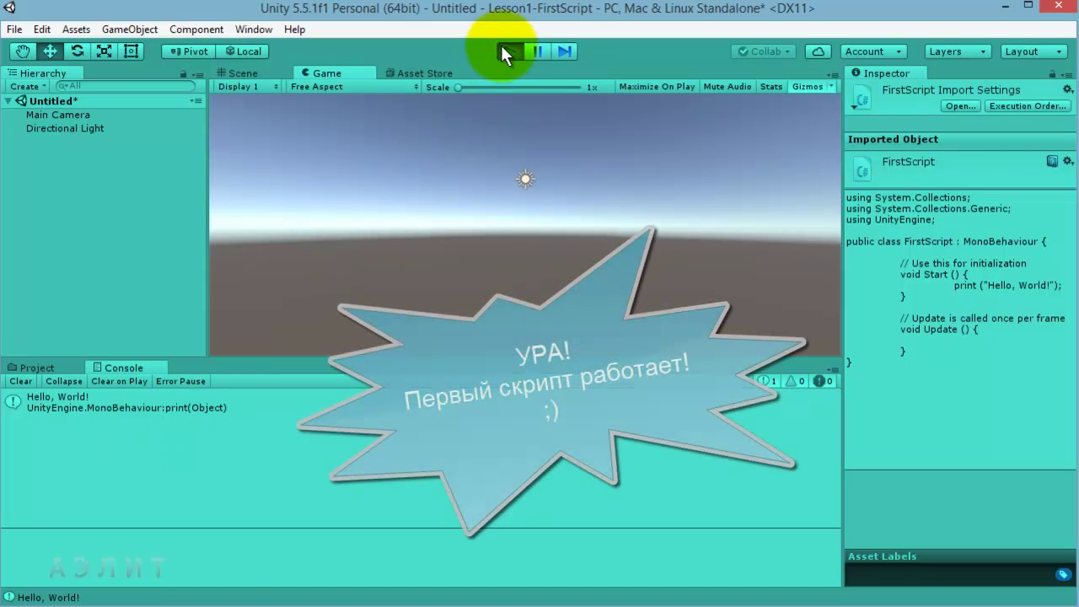
click(508, 52)
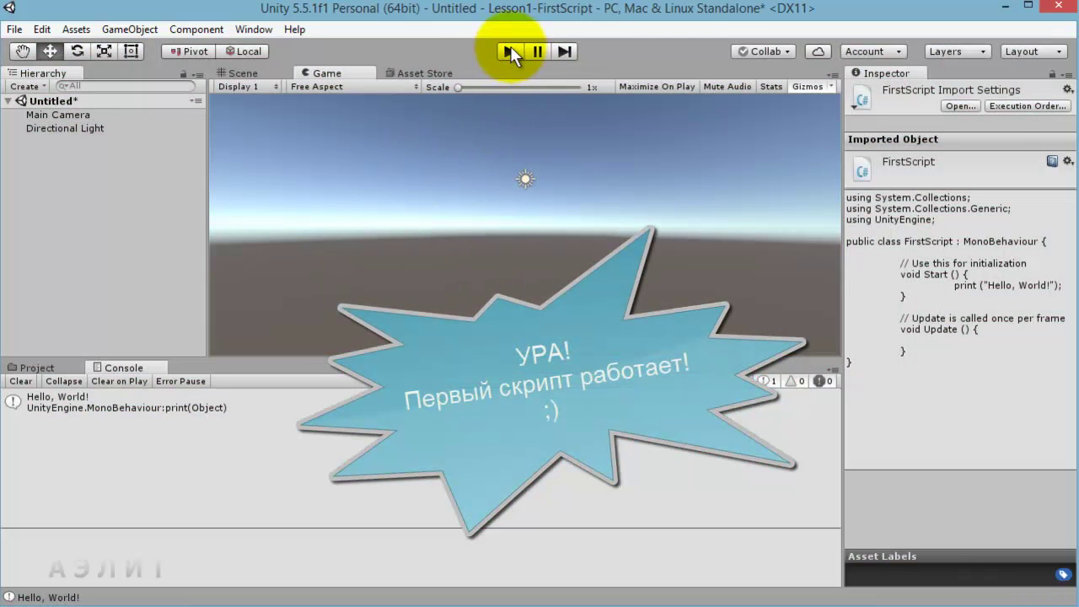
click(509, 49)
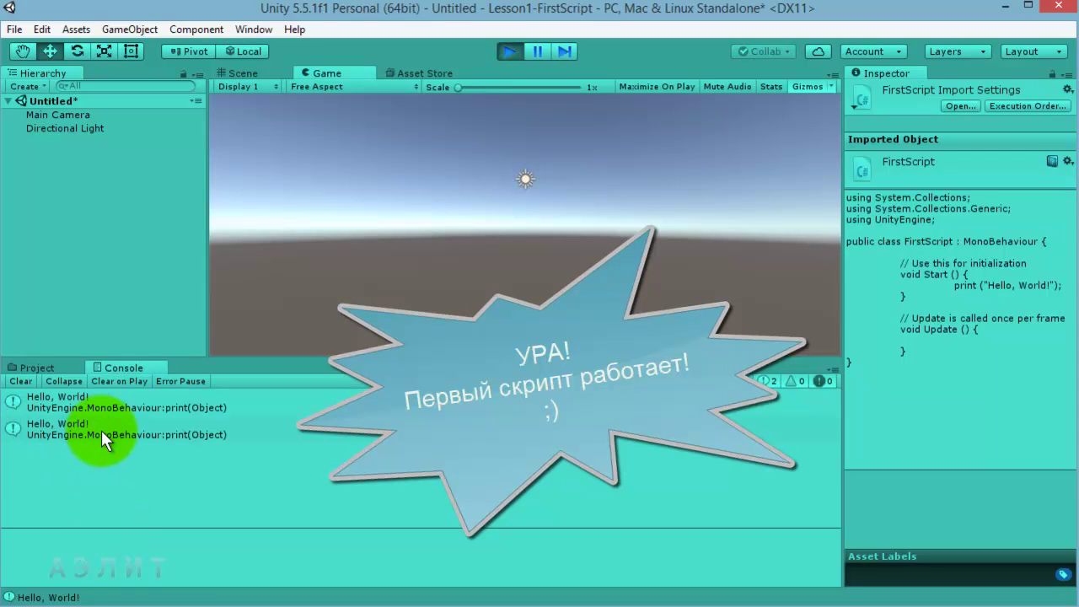
click(508, 53)
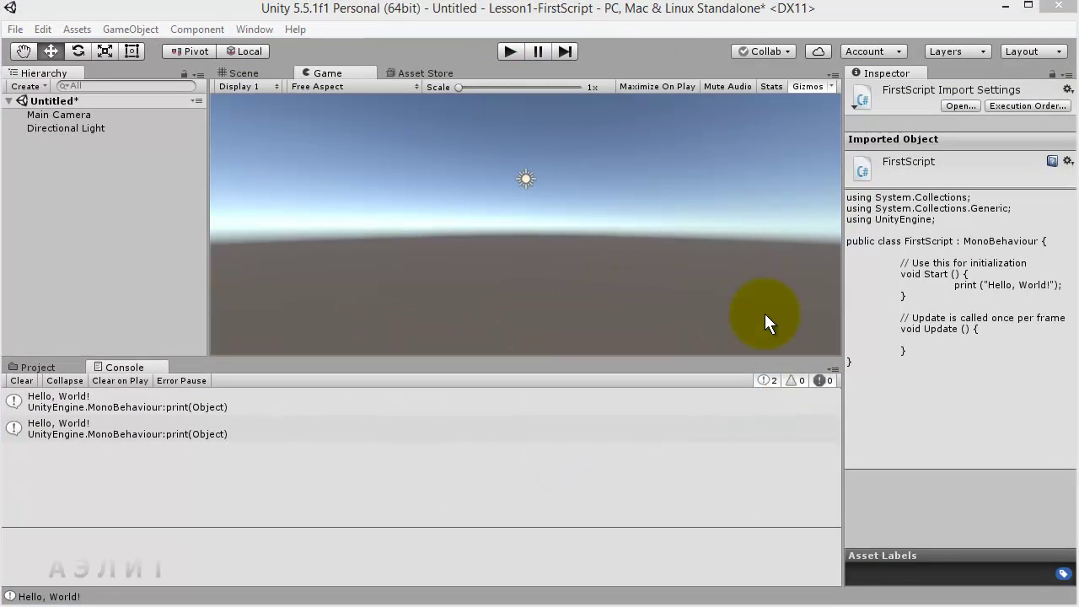
Close the editor and save the modified scene as 1.unity in Assets.
click(1059, 10)
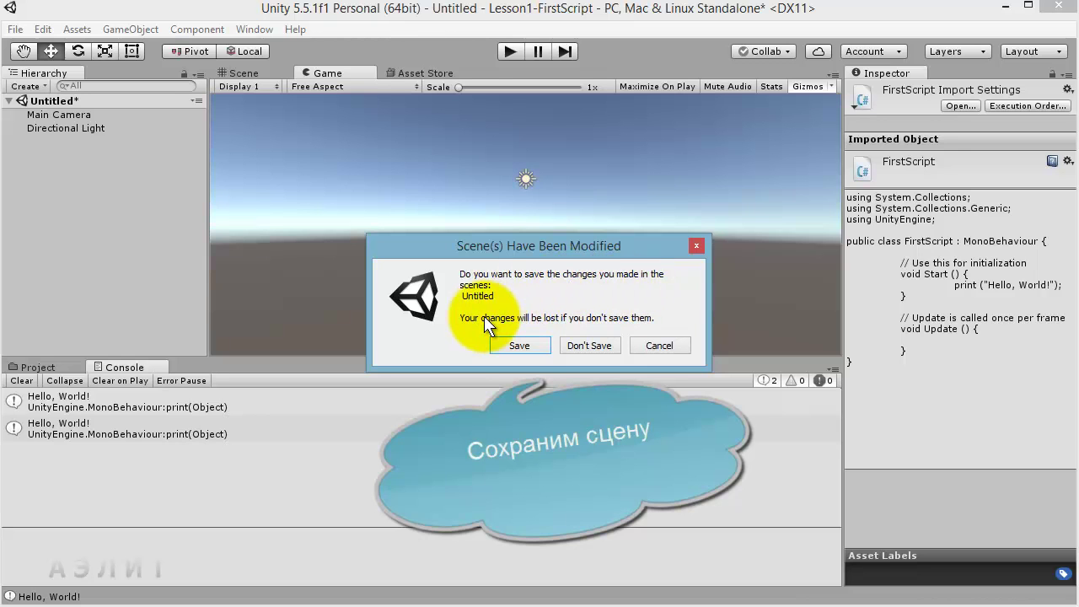
click(520, 347)
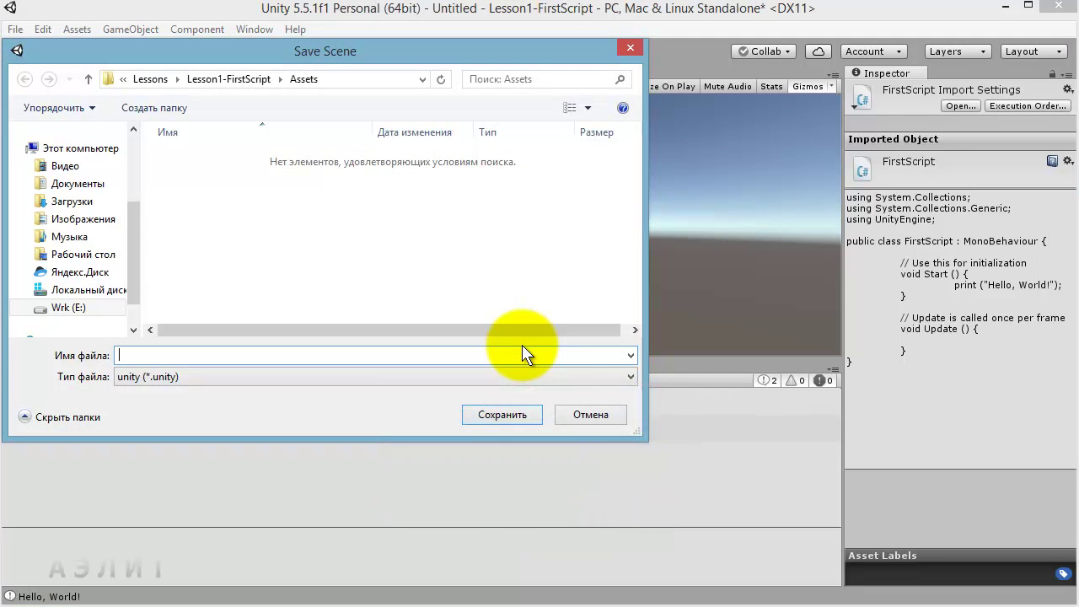
click(181, 360)
text(1)
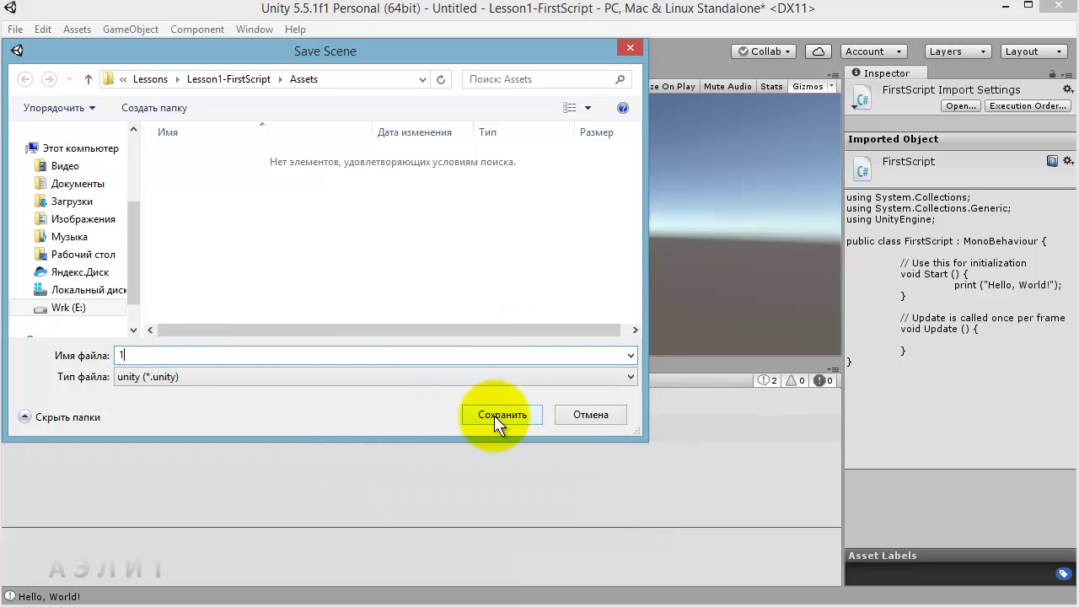
click(494, 416)
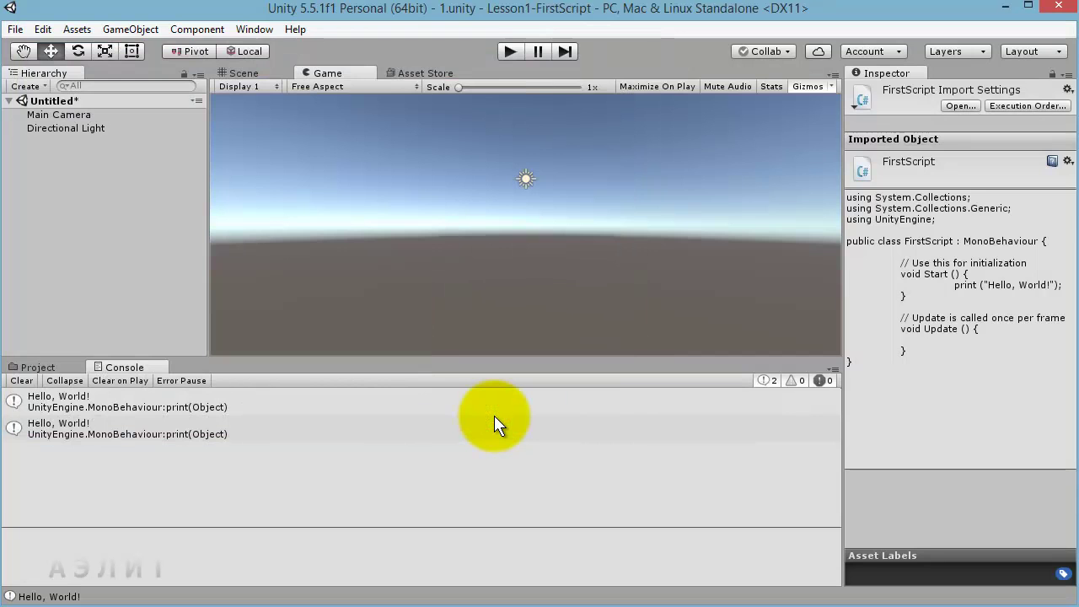